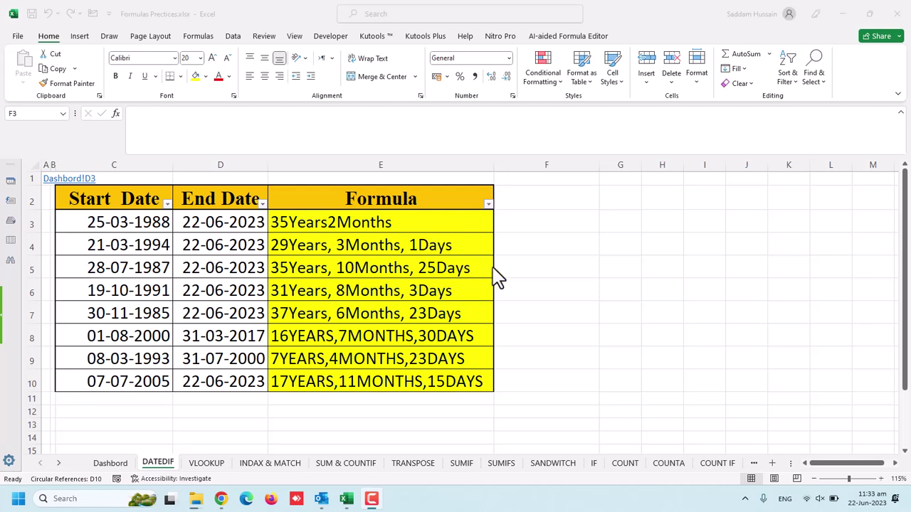
Select E3:E10 and delete its old duration results.
left_click_drag(454, 220, 425, 387)
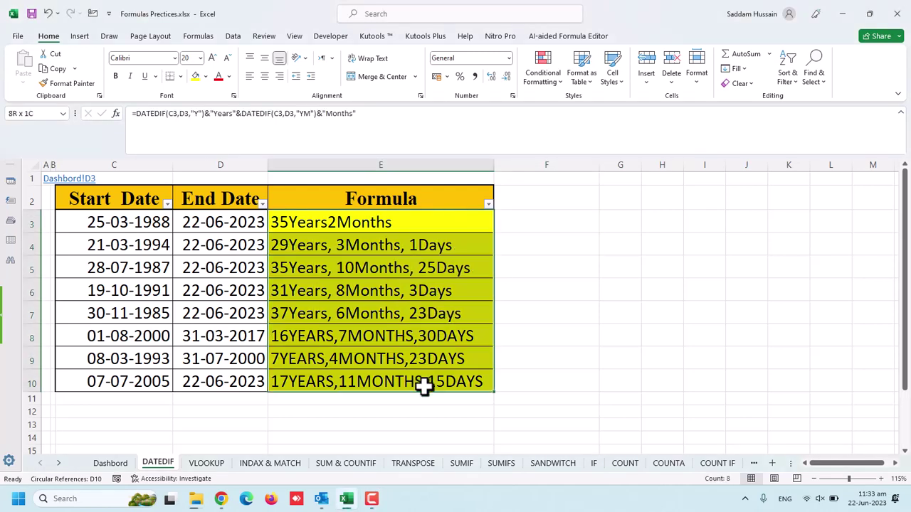
key("Delete")
Enter =DATEDIF(C3,D3,"Y") in E3 so it returns 35 years.
key("Up")
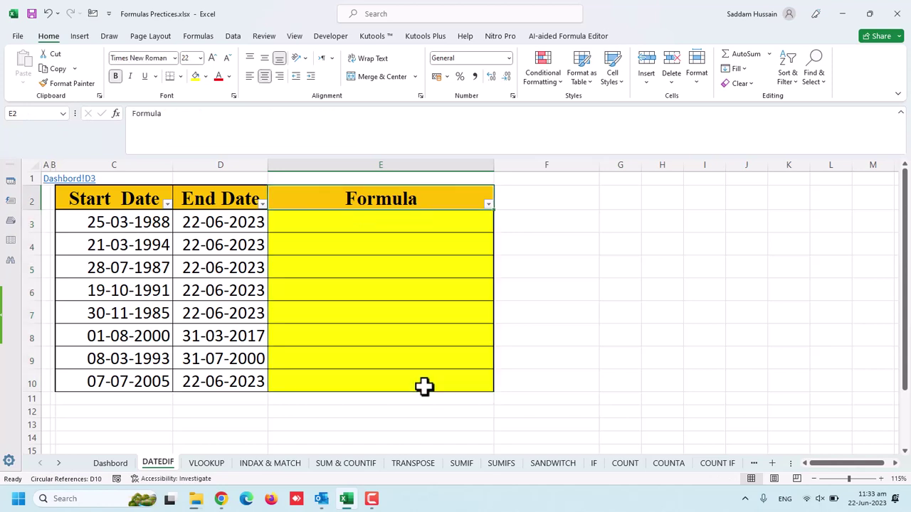
key("Down")
type("=")
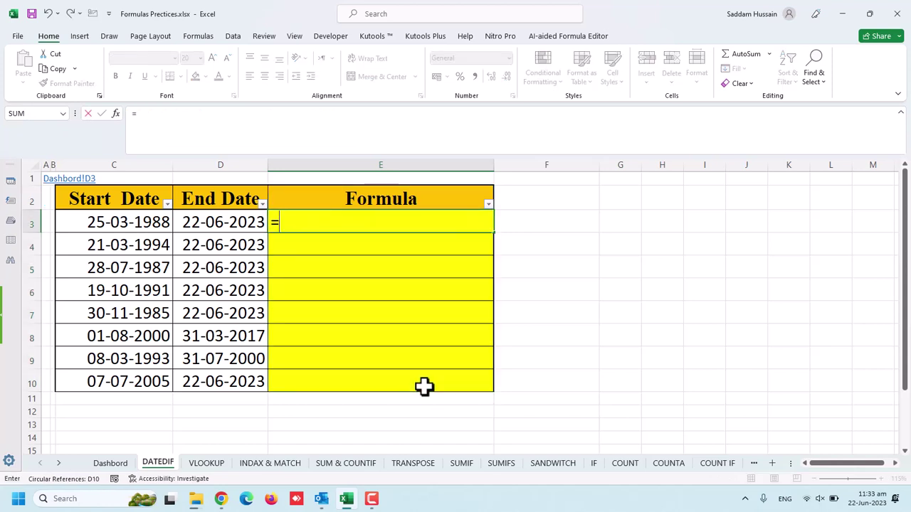
type("Dated")
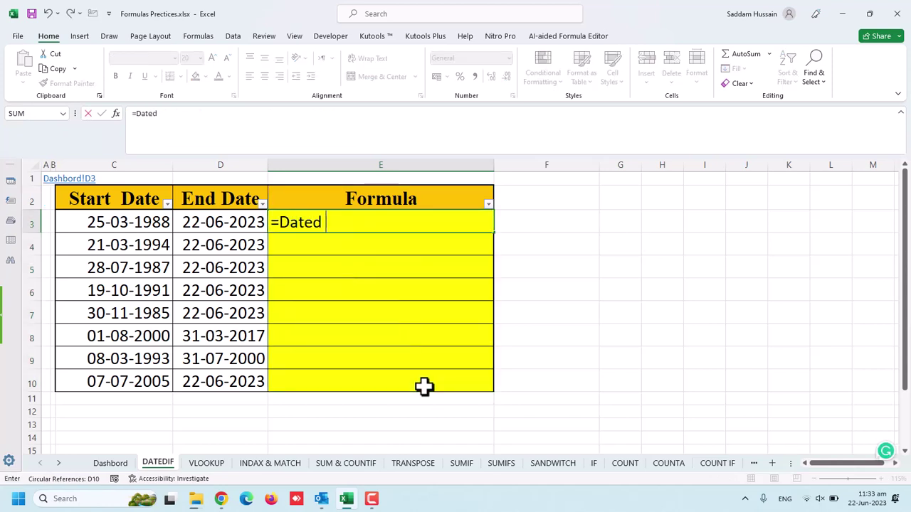
type("if(")
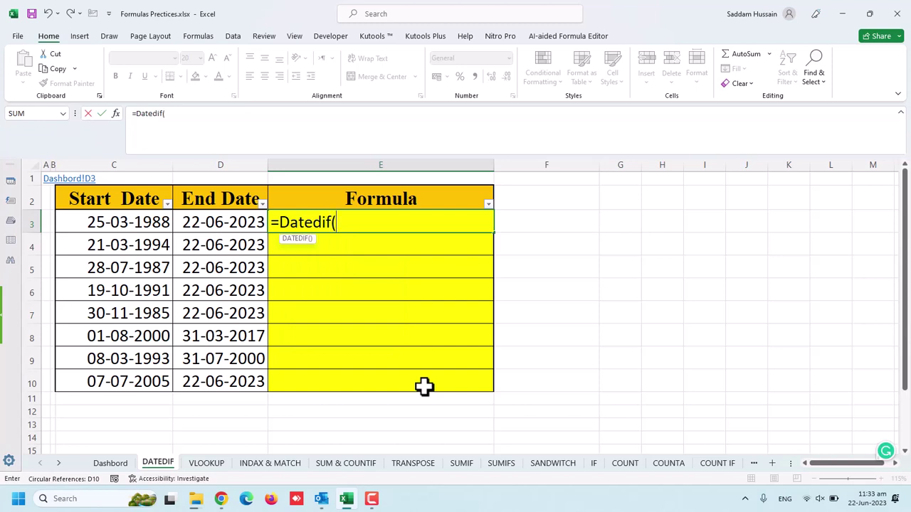
key("Left")
key("Left")
type(",")
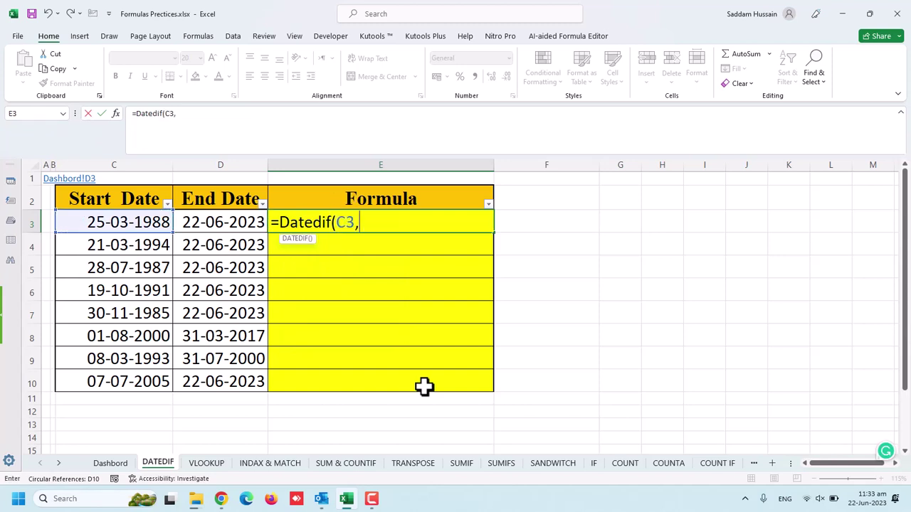
key("Left")
type(",")
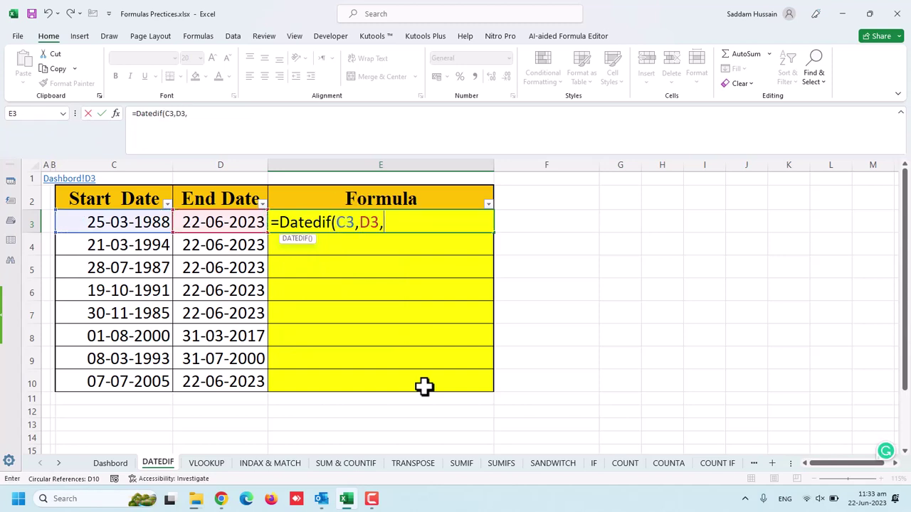
type("\"")
type("Y\"")
type(")")
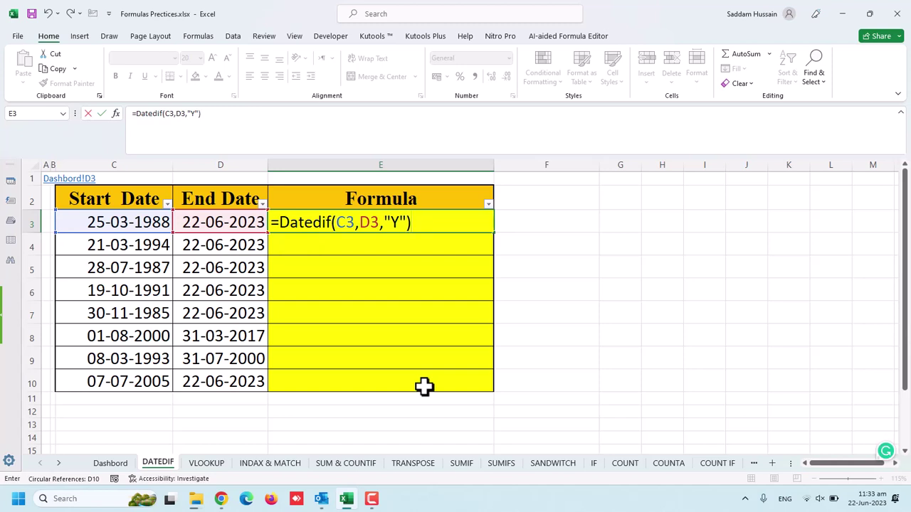
key("Return")
key("Up")
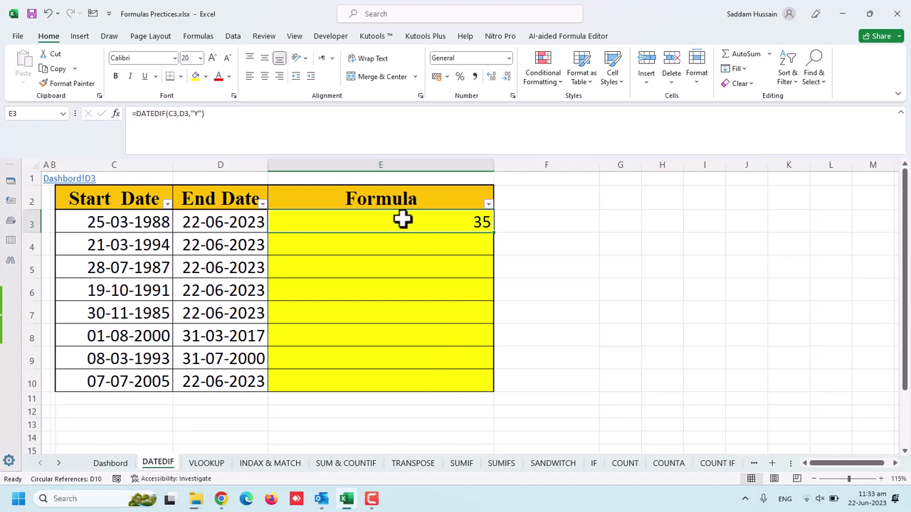
Append &"Years" to the E3 formula so the cell displays 35Years.
left_click(271, 124)
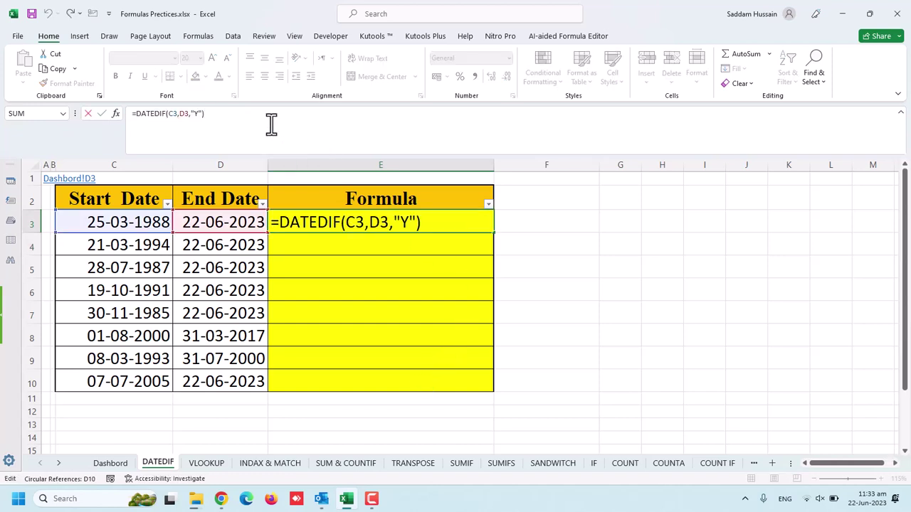
type("&")
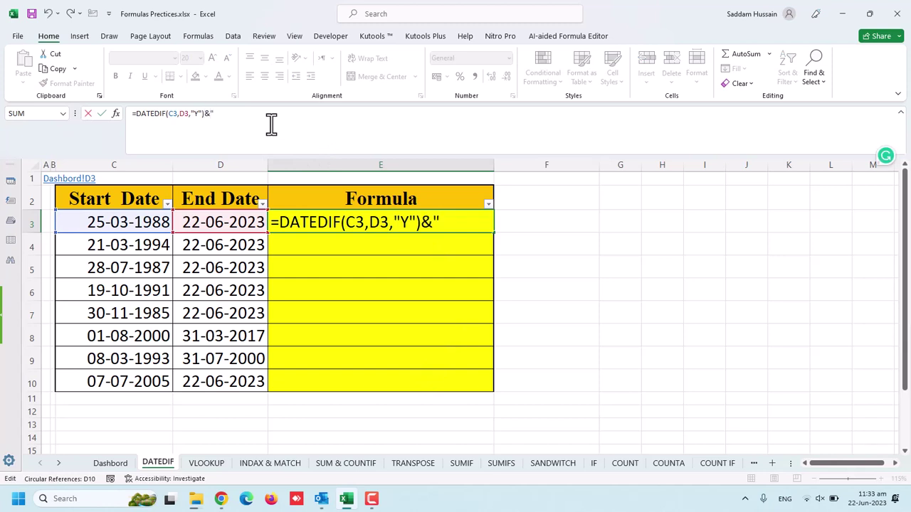
type("Y")
type("ear:")
type("s")
type(")")
key("Return")
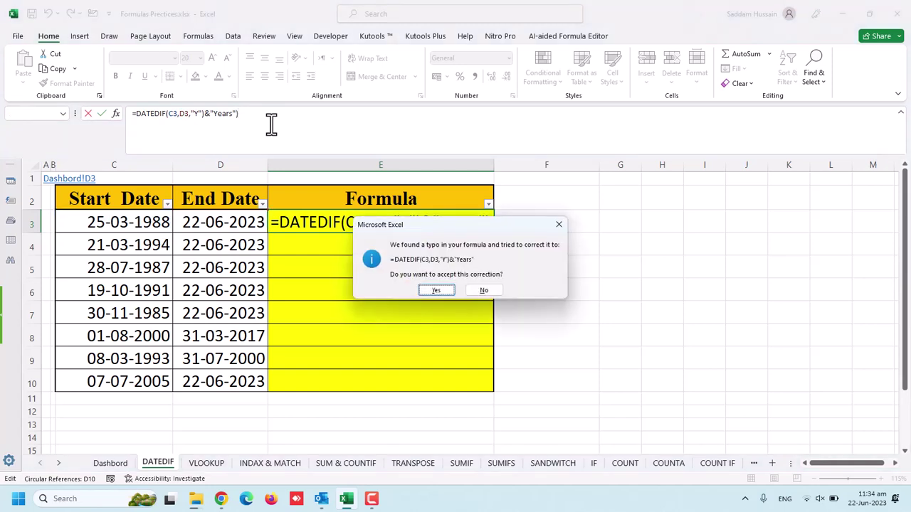
key("Return")
key("Up")
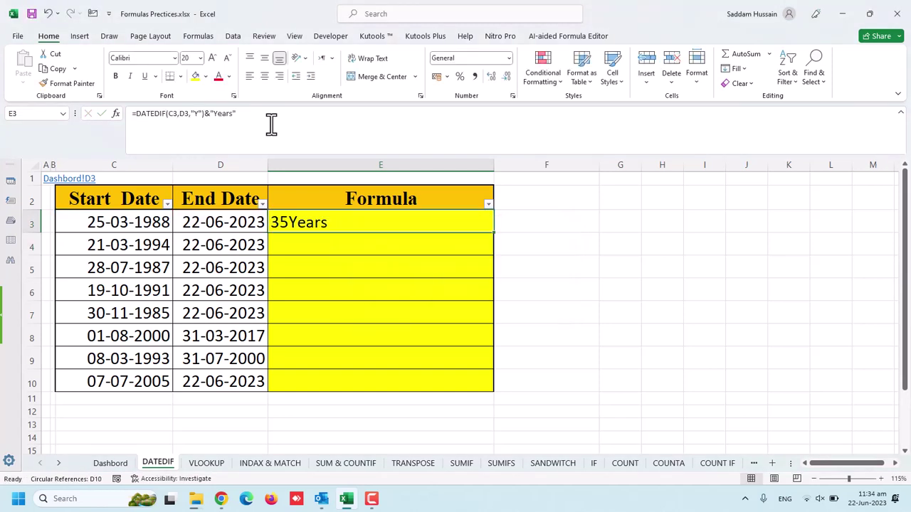
left_click(279, 118)
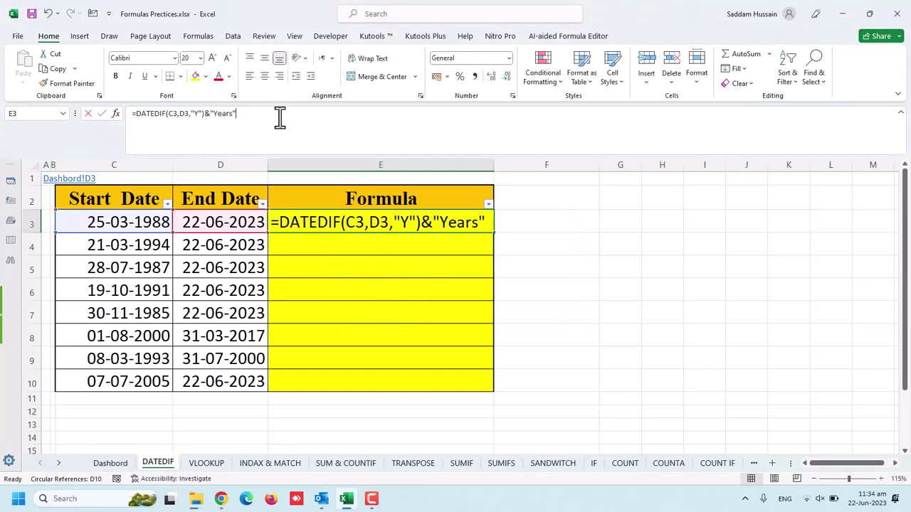
key("Return")
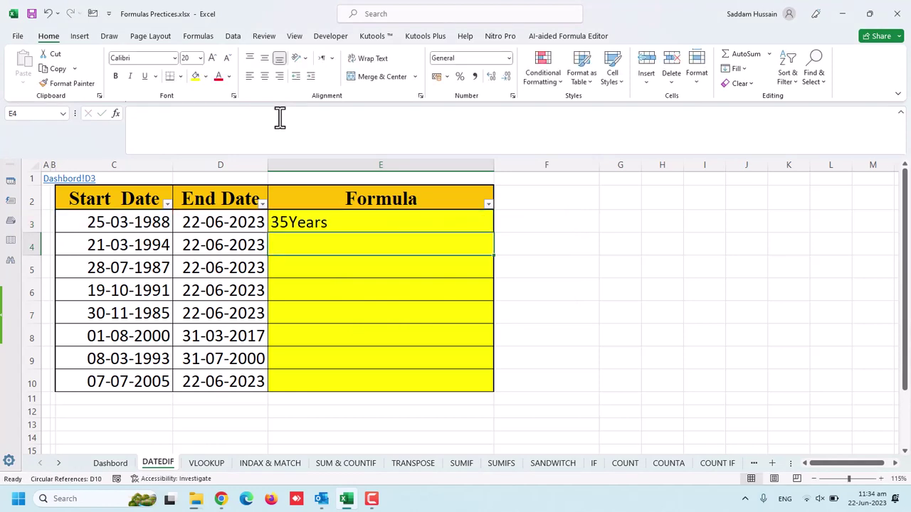
Copy the formula into E4 and append &DATEDIF(C4,D4,"YM")&"Month" to it.
key("ctrl+d")
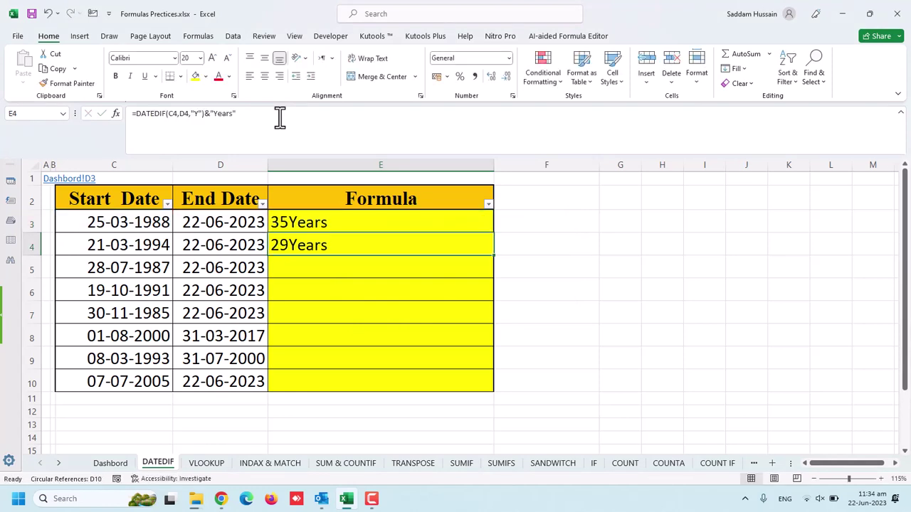
double_click(347, 244)
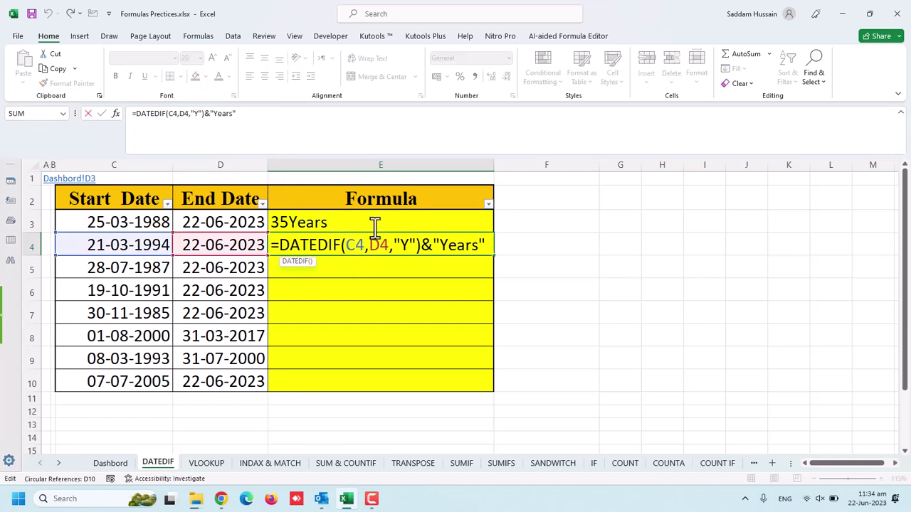
left_click(274, 114)
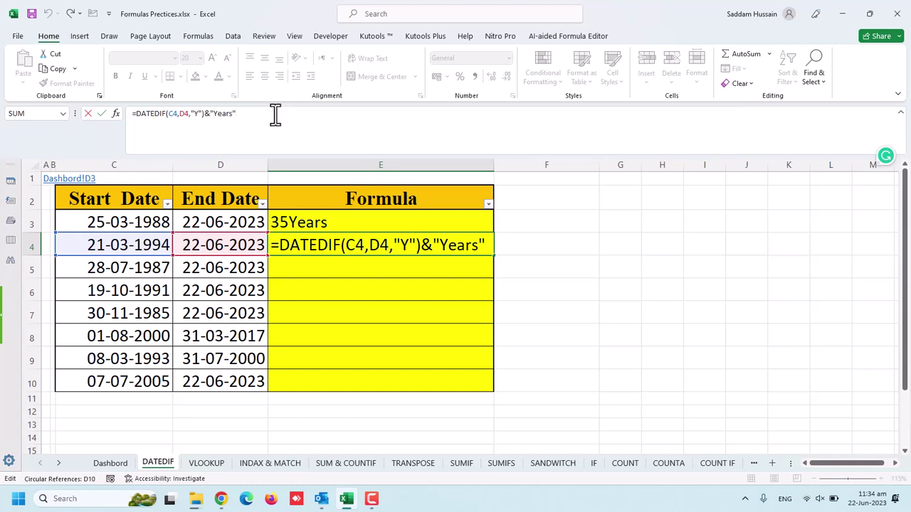
type("&")
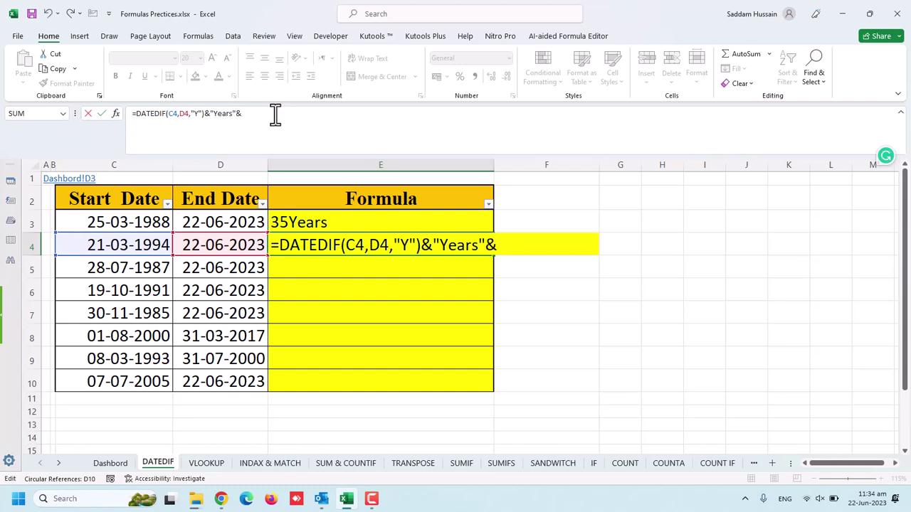
type("Dated")
type("if(")
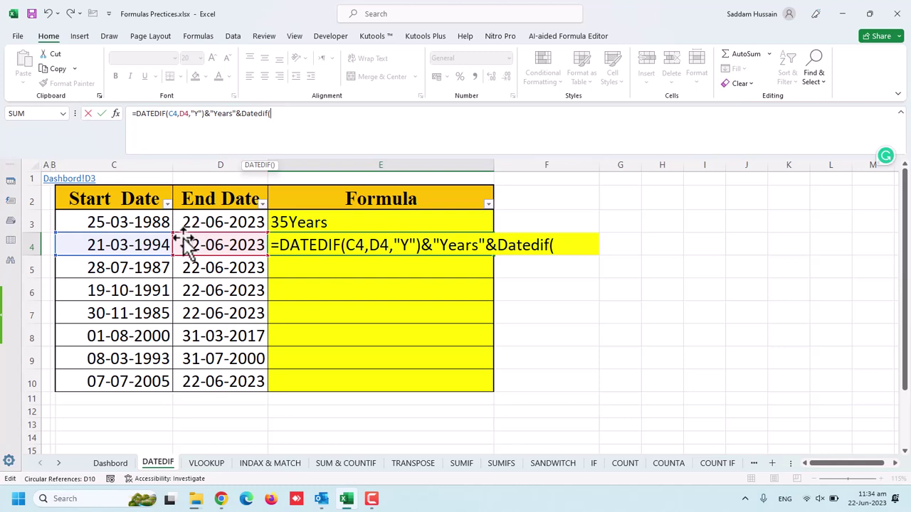
left_click(146, 246)
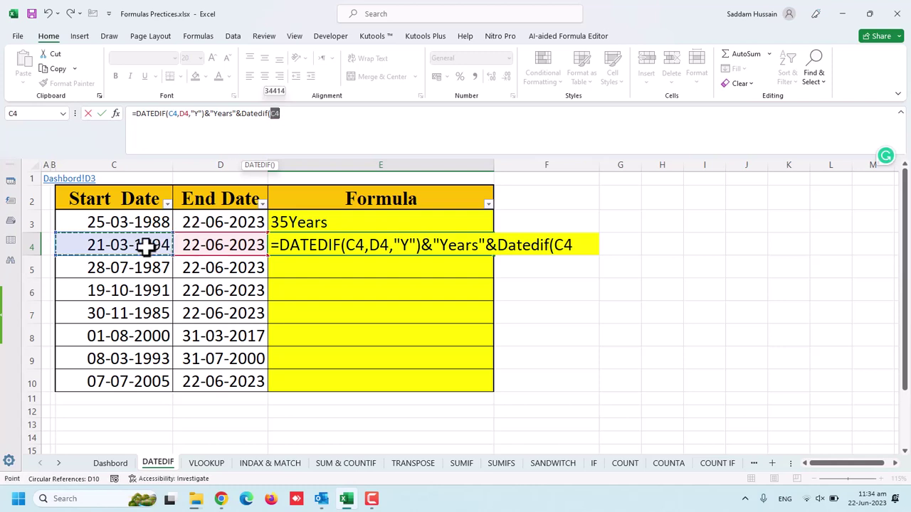
type(",")
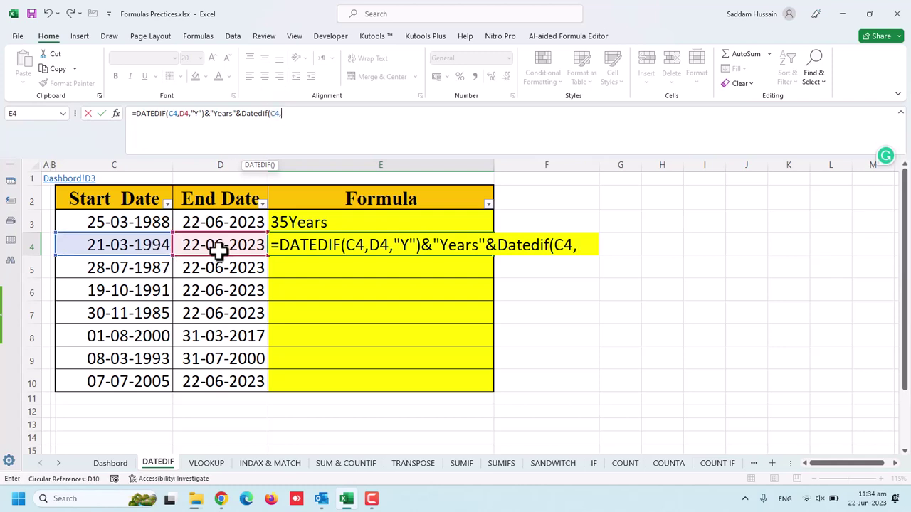
left_click(222, 246)
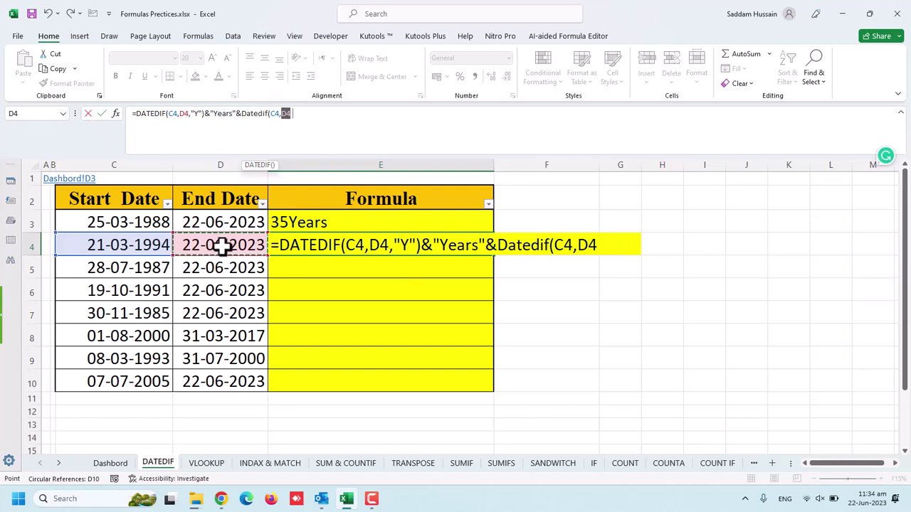
type(",\"")
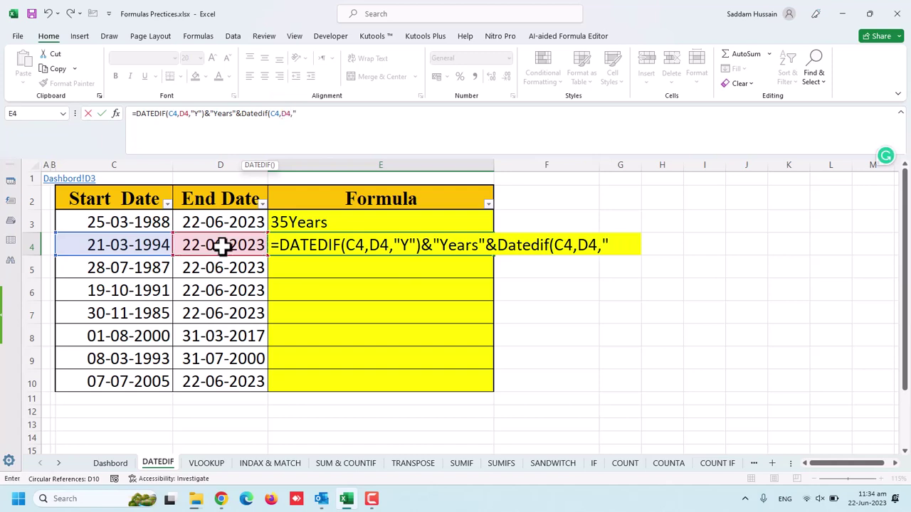
type("Y")
type("M")
type("\")")
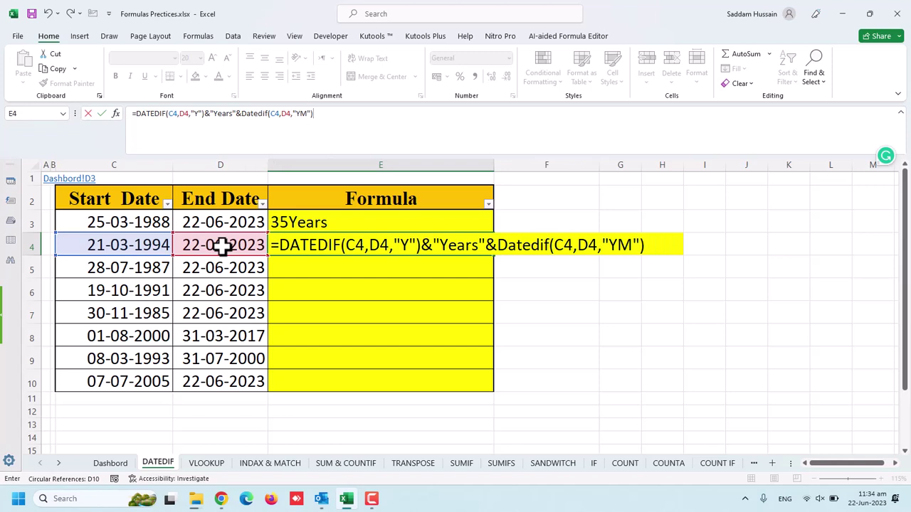
type("&\"")
type("Mo")
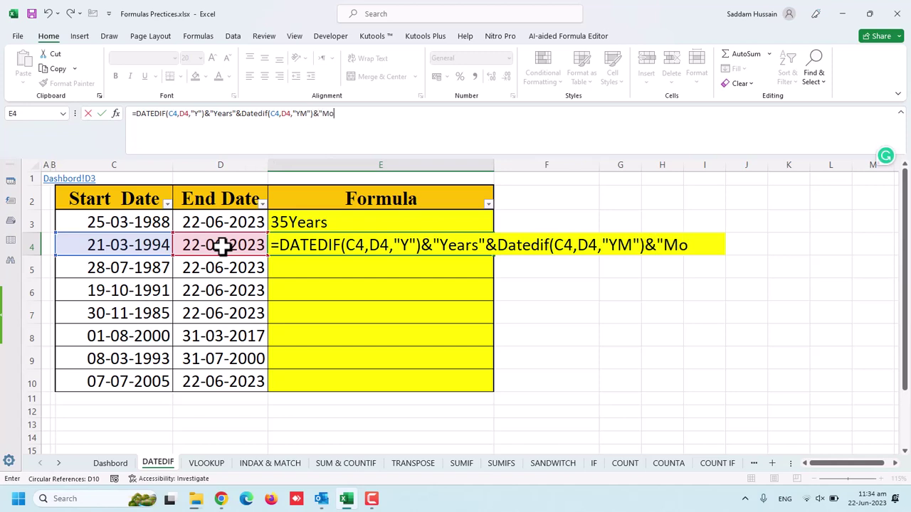
type("nth")
type("\"))")
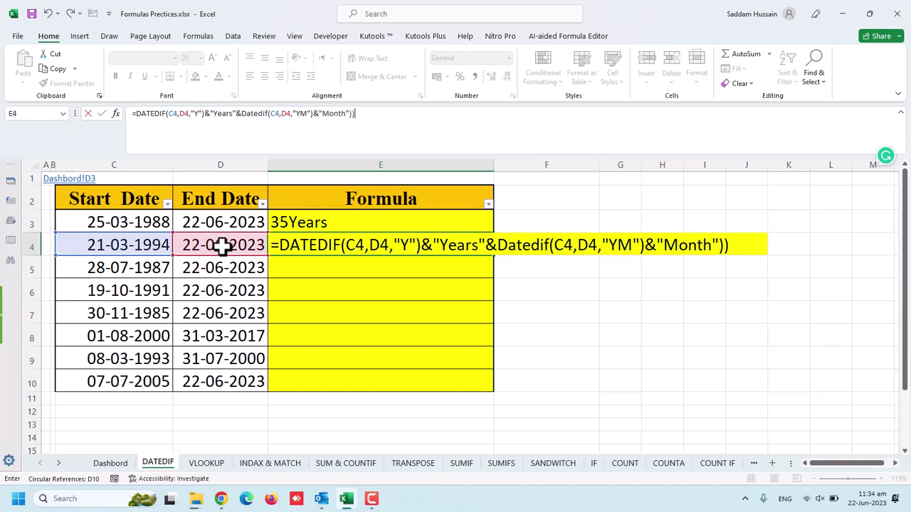
key("Return")
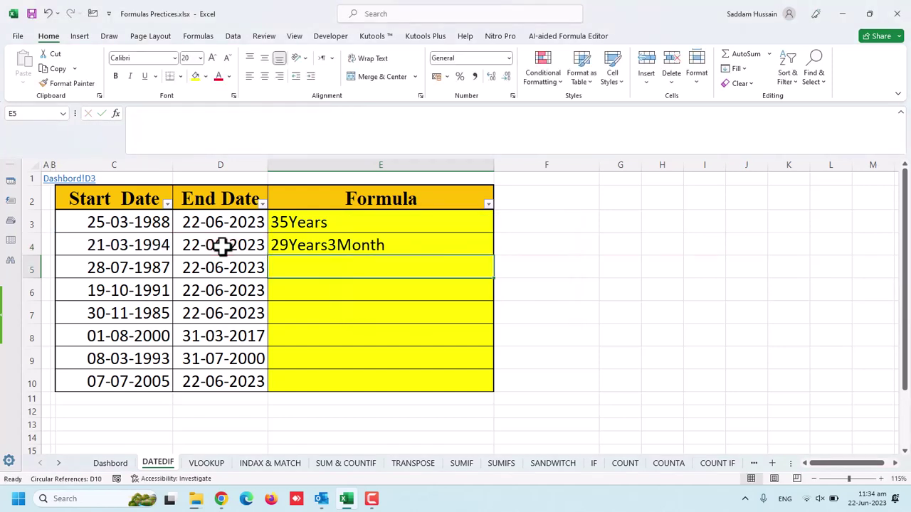
Fill the years-and-months formula down into E5 with Ctrl+D.
key("Up")
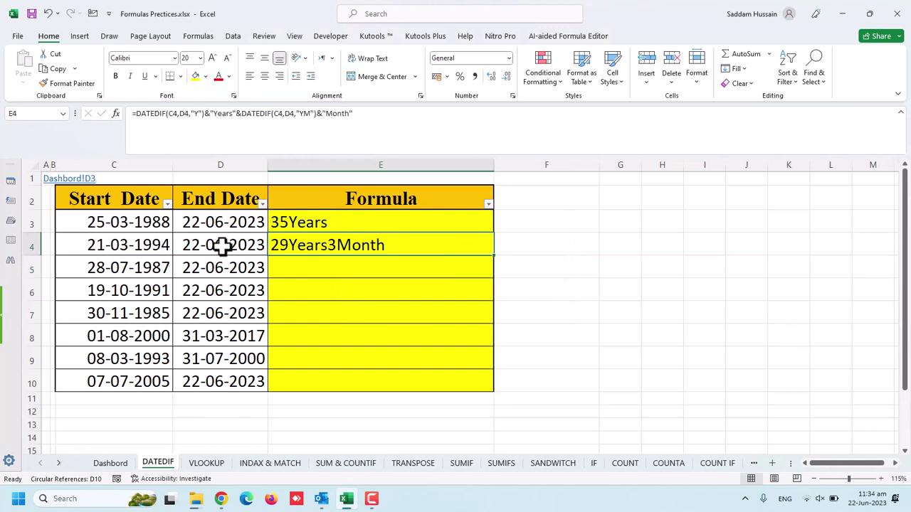
key("Down")
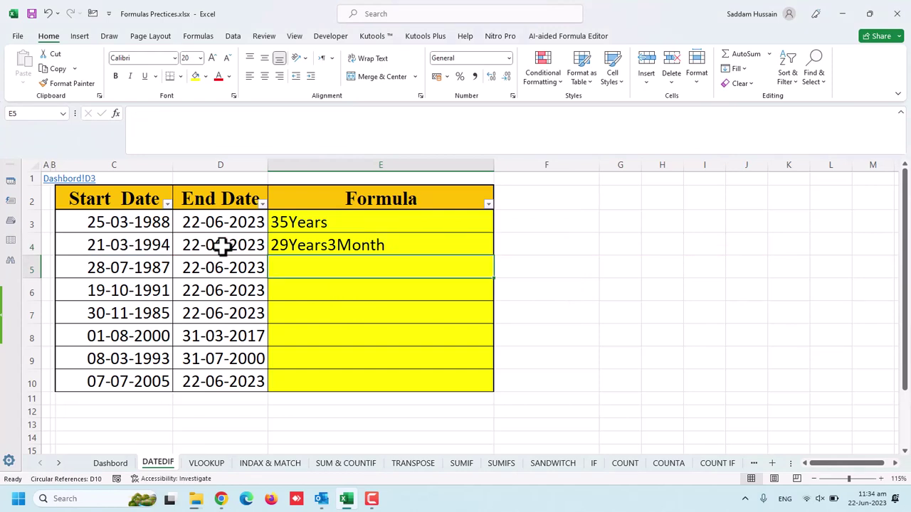
key("ctrl+d")
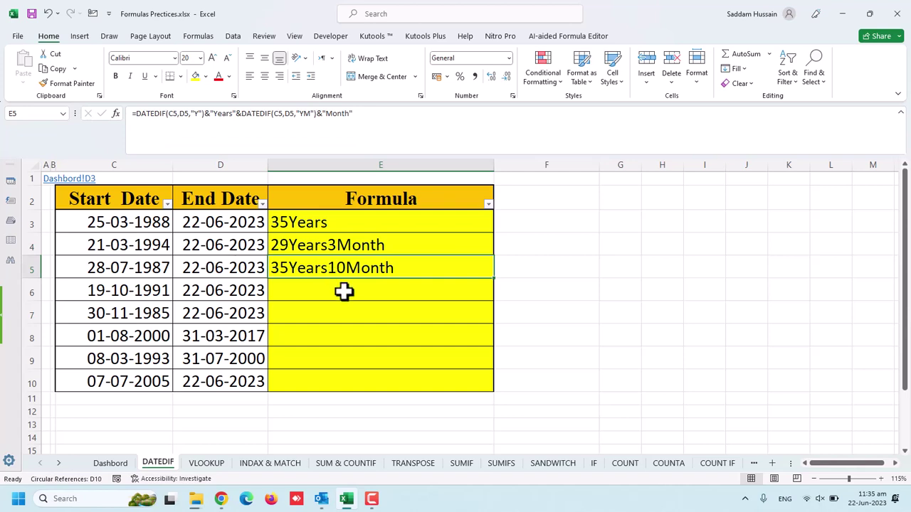
Append &DATEDIF(C5,D5,"MD")&"Days" to E5's formula, showing 35Years10Month25Days.
left_click(404, 120)
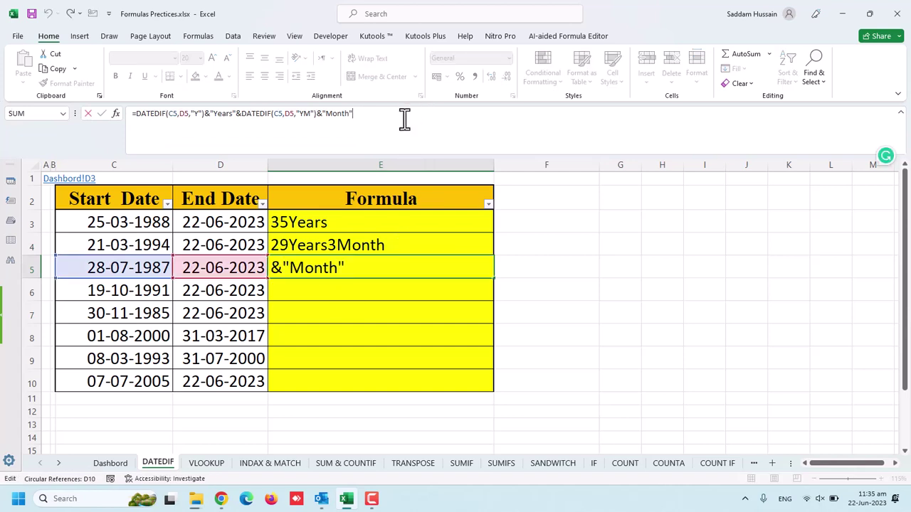
type("&")
type("Date")
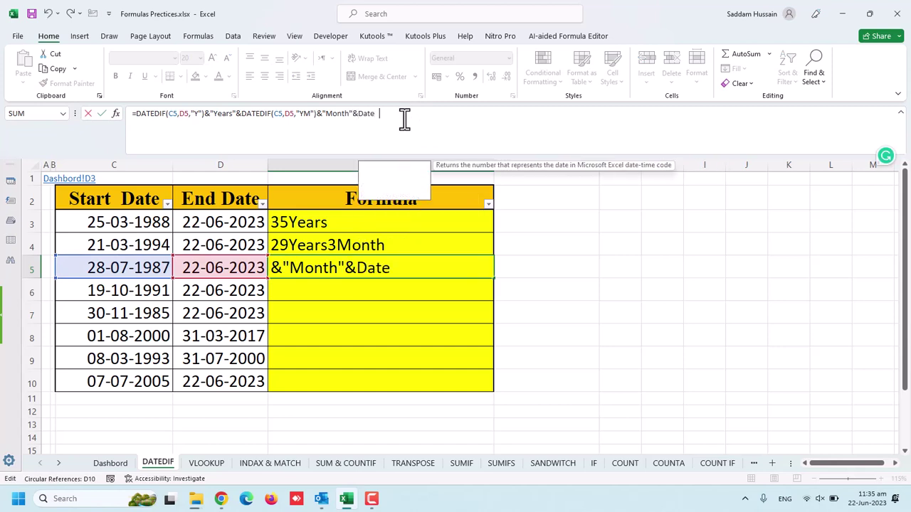
type("dif(")
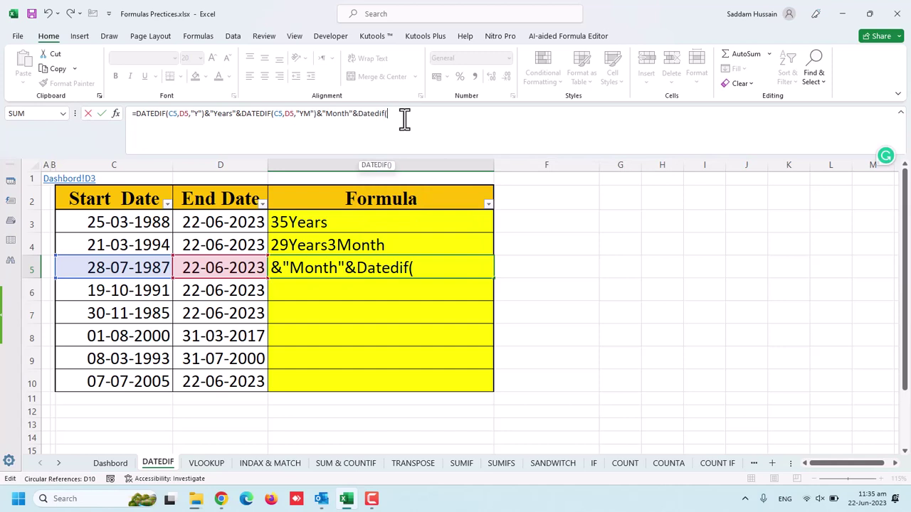
left_click(151, 267)
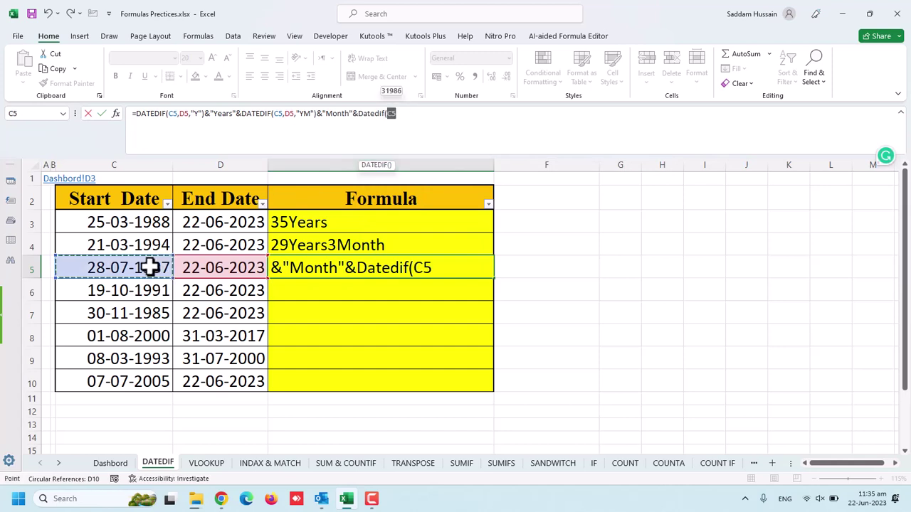
type(",")
left_click(205, 264)
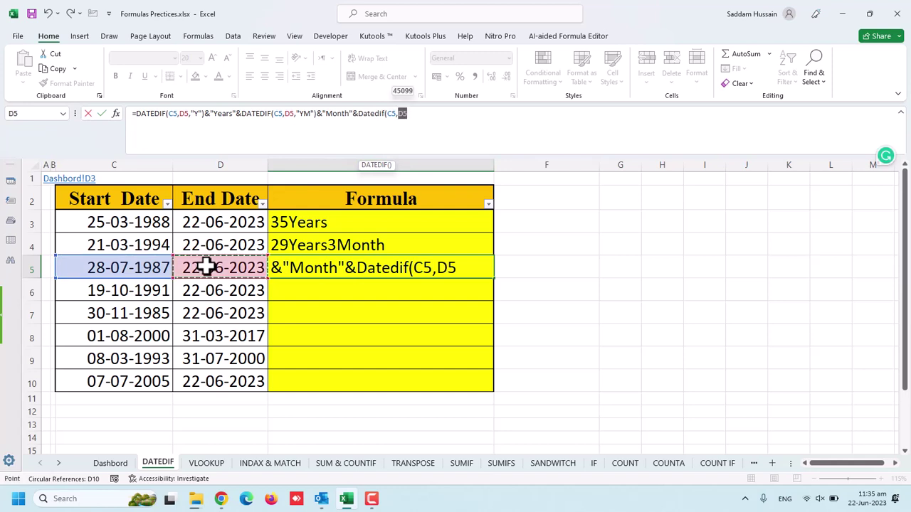
type(",")
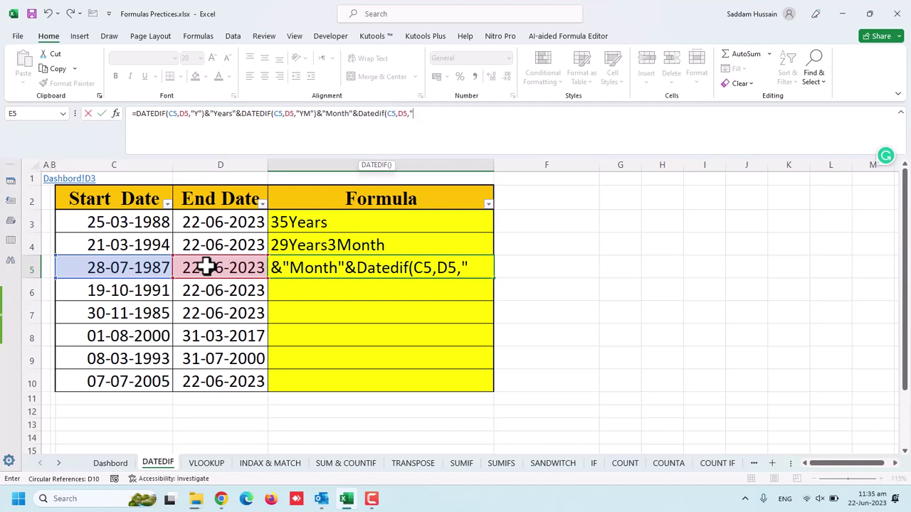
type("M")
type("D")
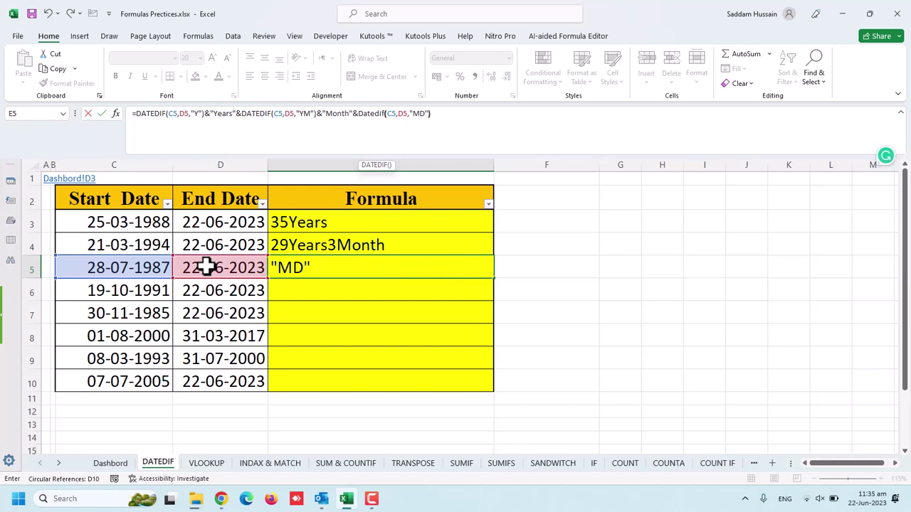
type("&")
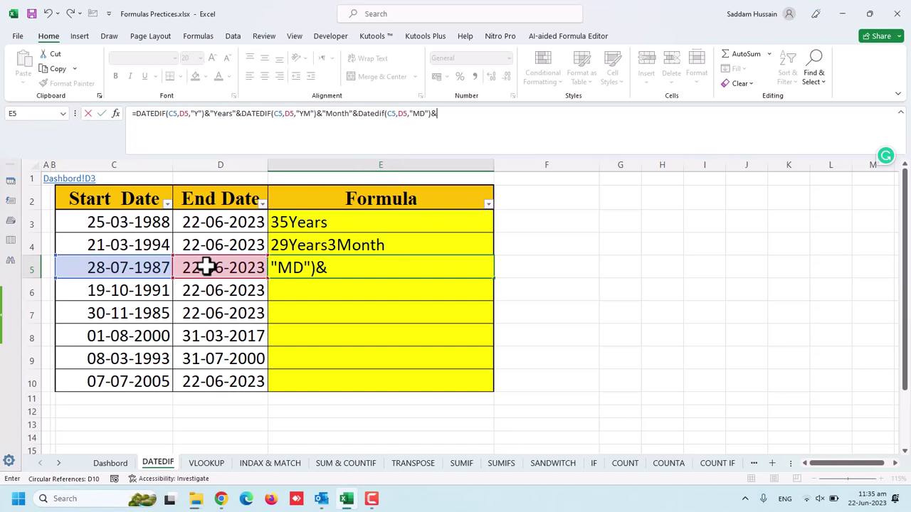
type("\"M")
key("BackSpace")
type("Days\"")
type(")))")
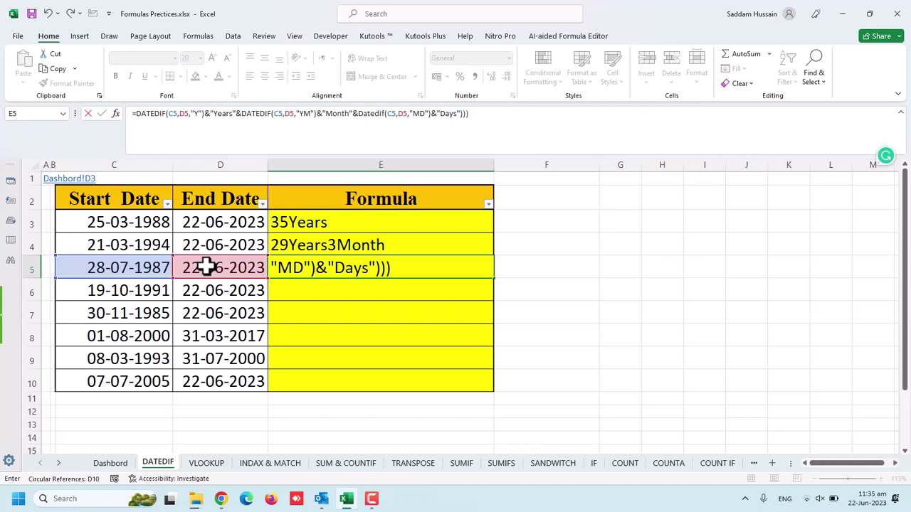
key("Return")
key("Return")
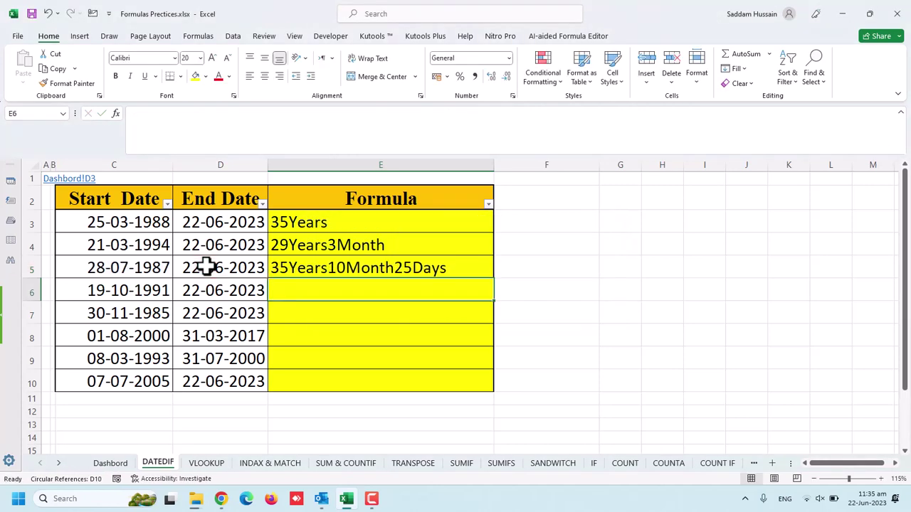
key("Up")
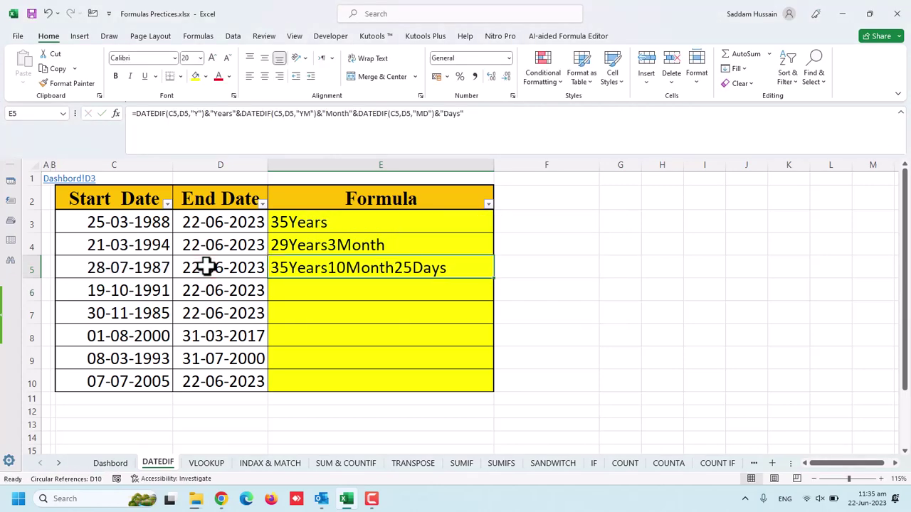
key("Down")
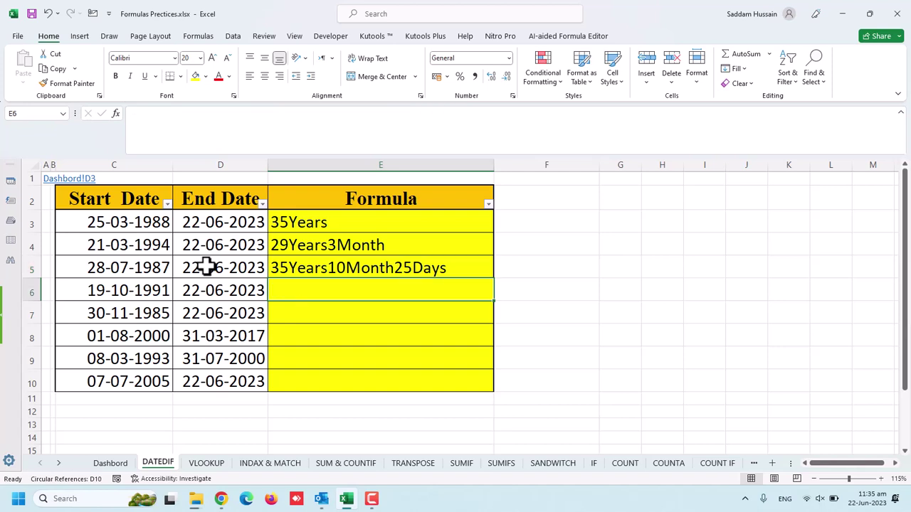
Fill the formula into E6, add spaces after Years and Month, then copy it to E7.
key("ctrl+d")
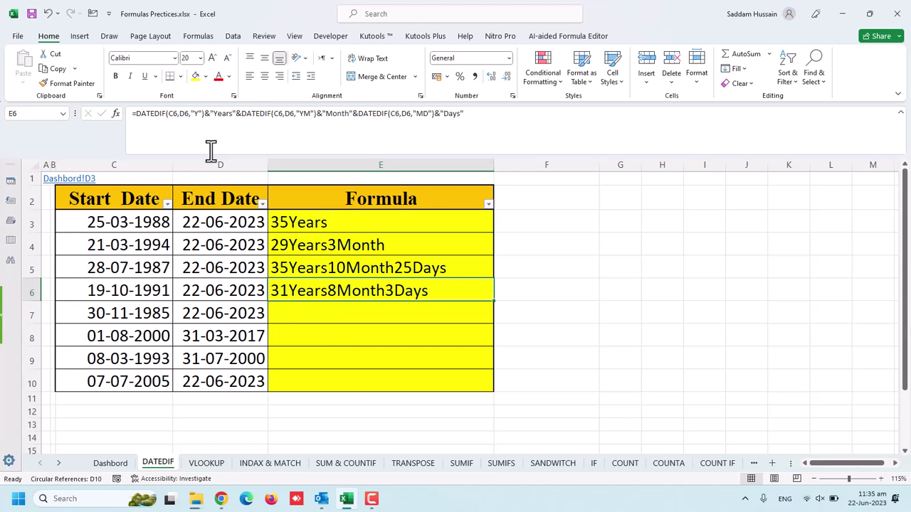
left_click(233, 114)
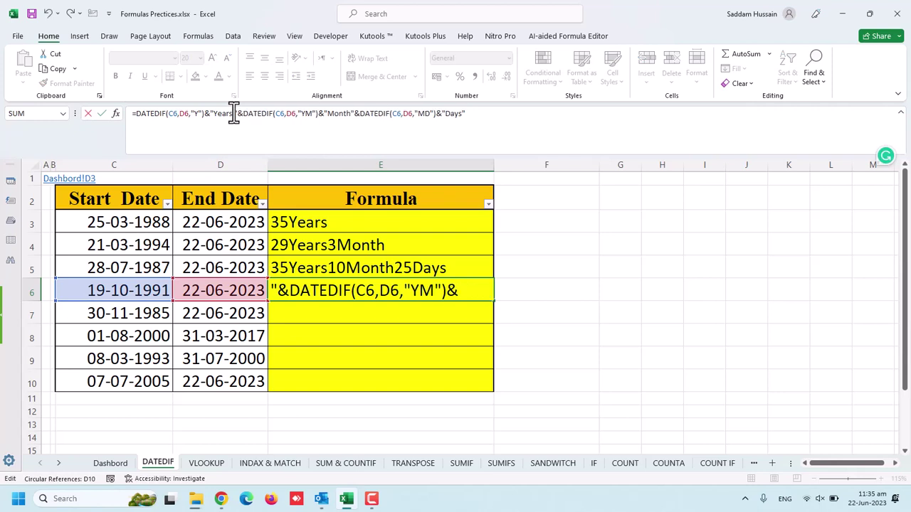
left_click(353, 113)
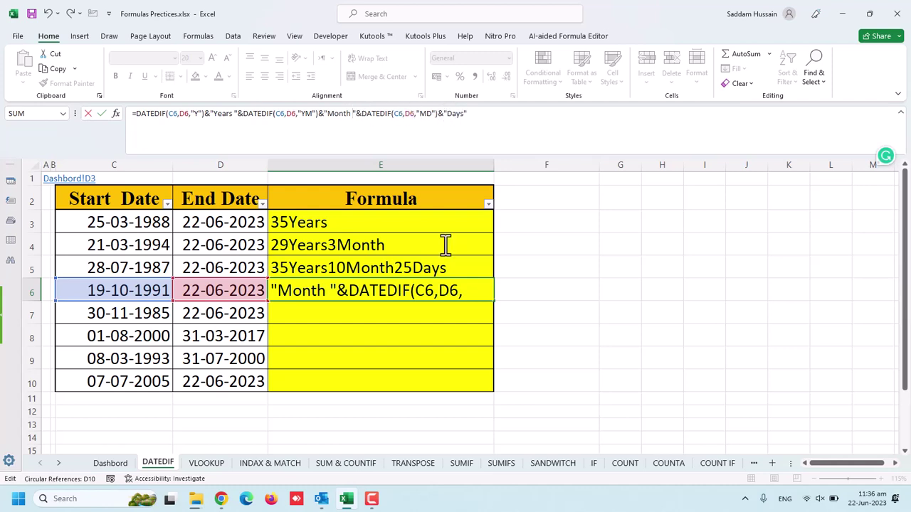
key("Return")
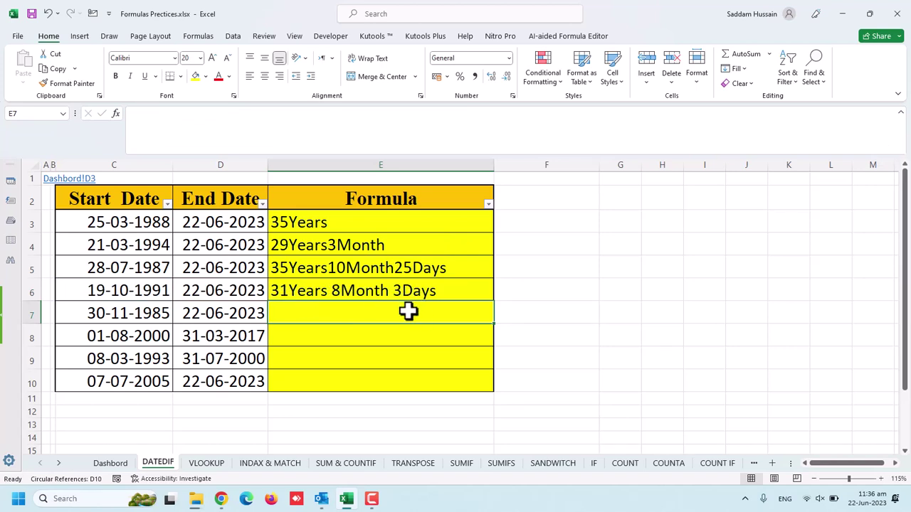
key("ctrl+d")
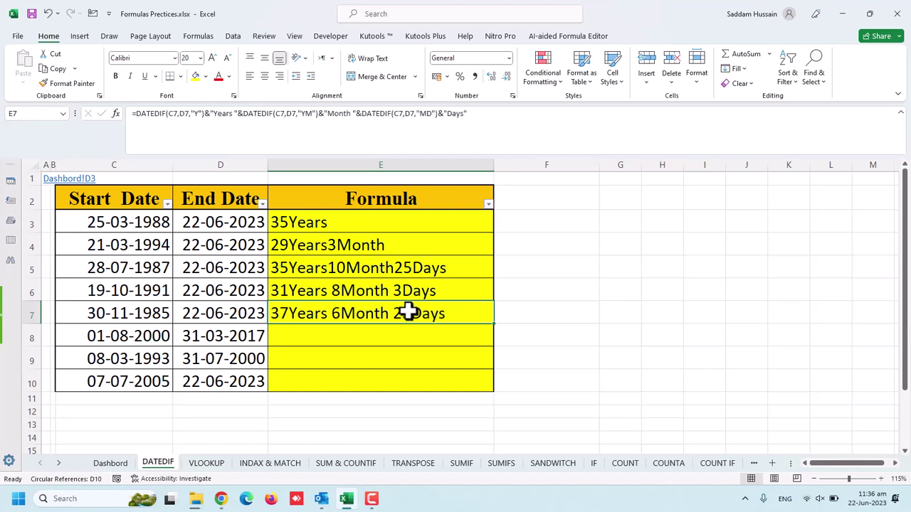
Insert hyphens after Years and Month in E7's formula, displaying 37Years- 6Month- 23Days.
left_click(233, 113)
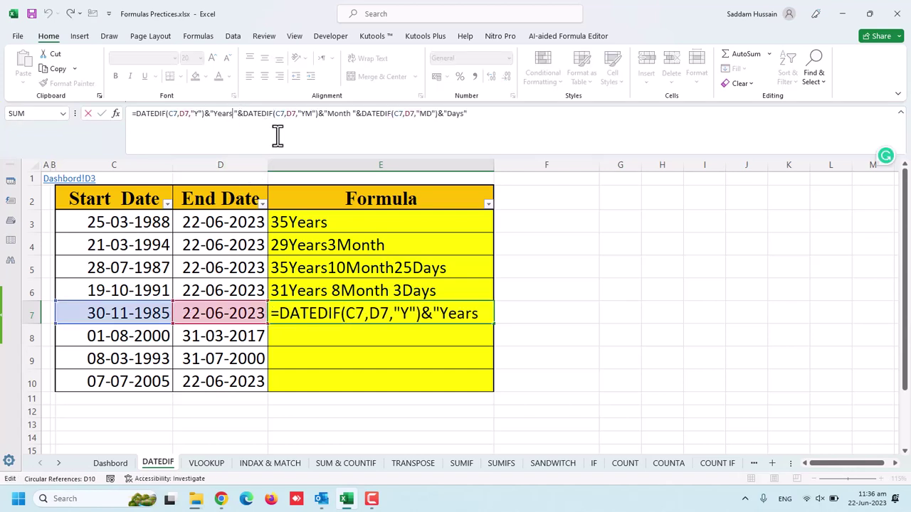
type("-")
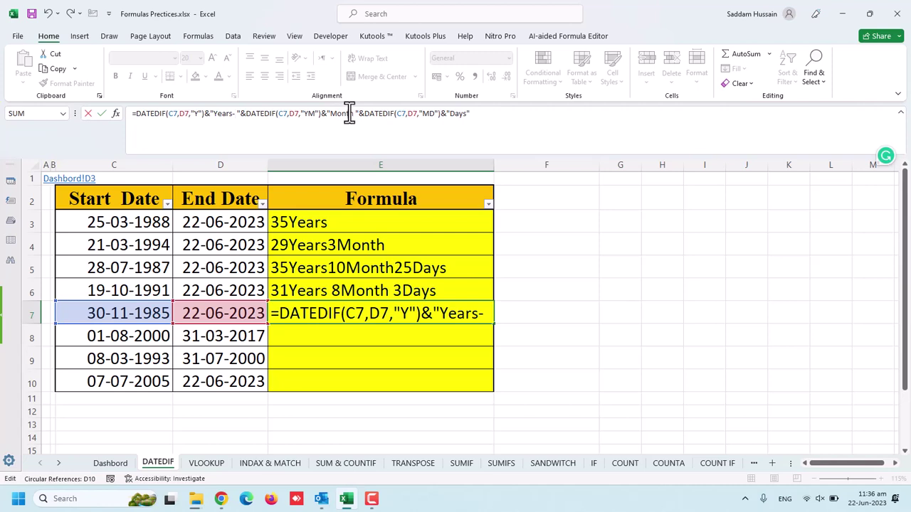
left_click(356, 114)
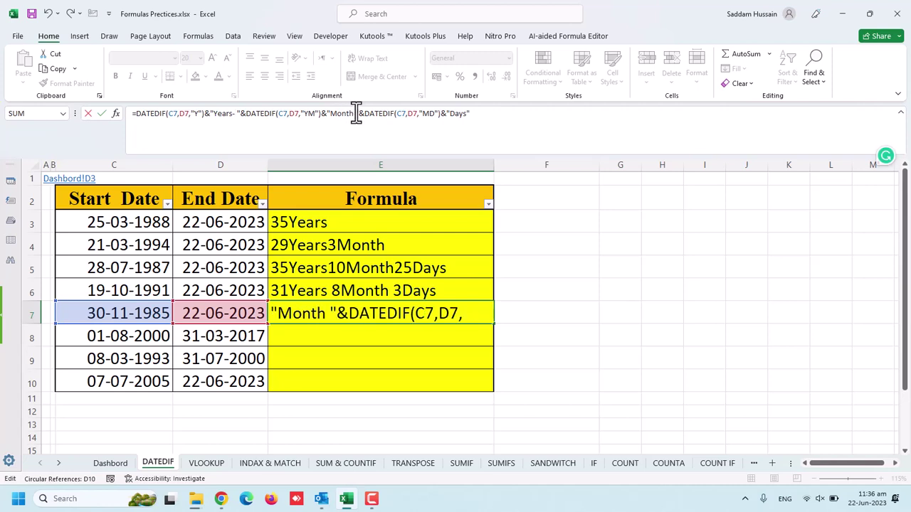
type("-")
key("Return")
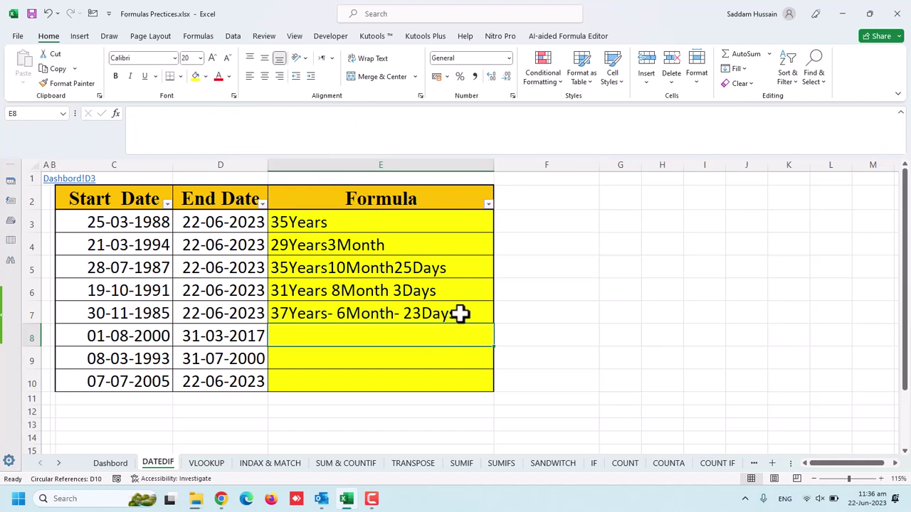
Select E7:E10 and fill the E7 formula down with Ctrl+D.
left_click_drag(444, 312, 443, 377)
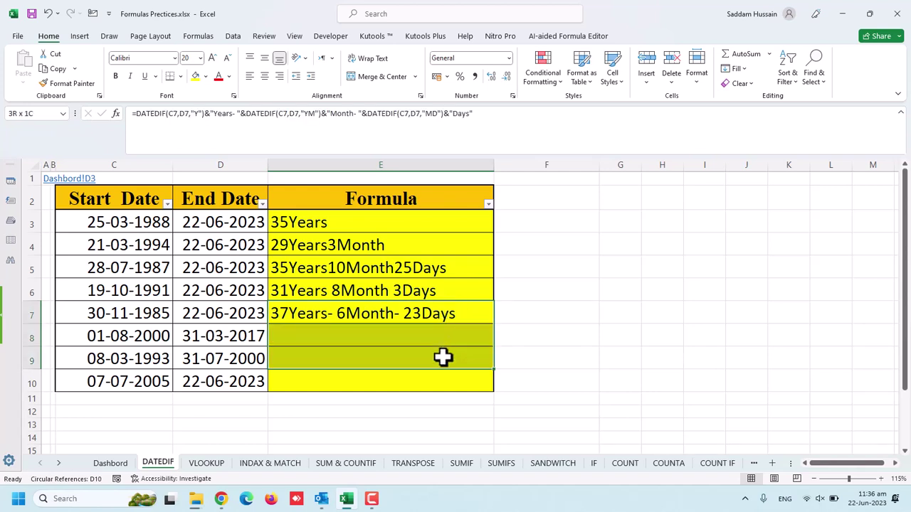
key("ctrl+d")
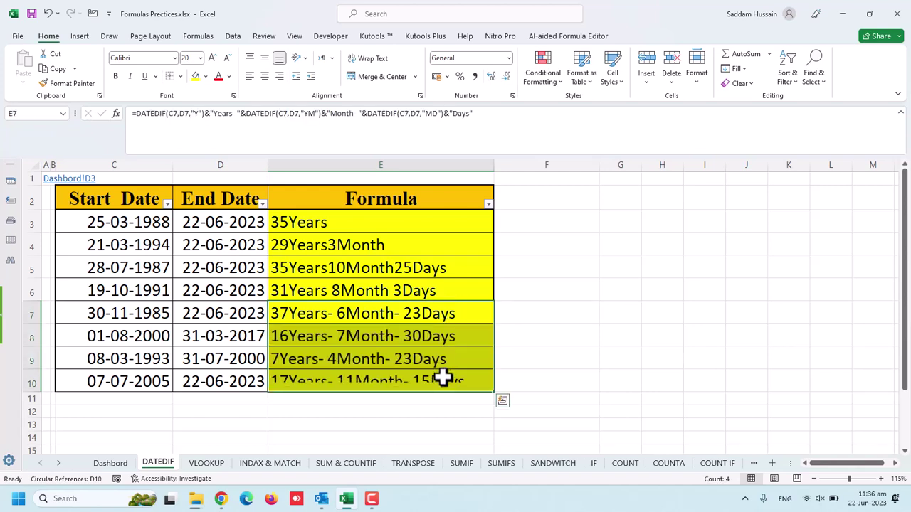